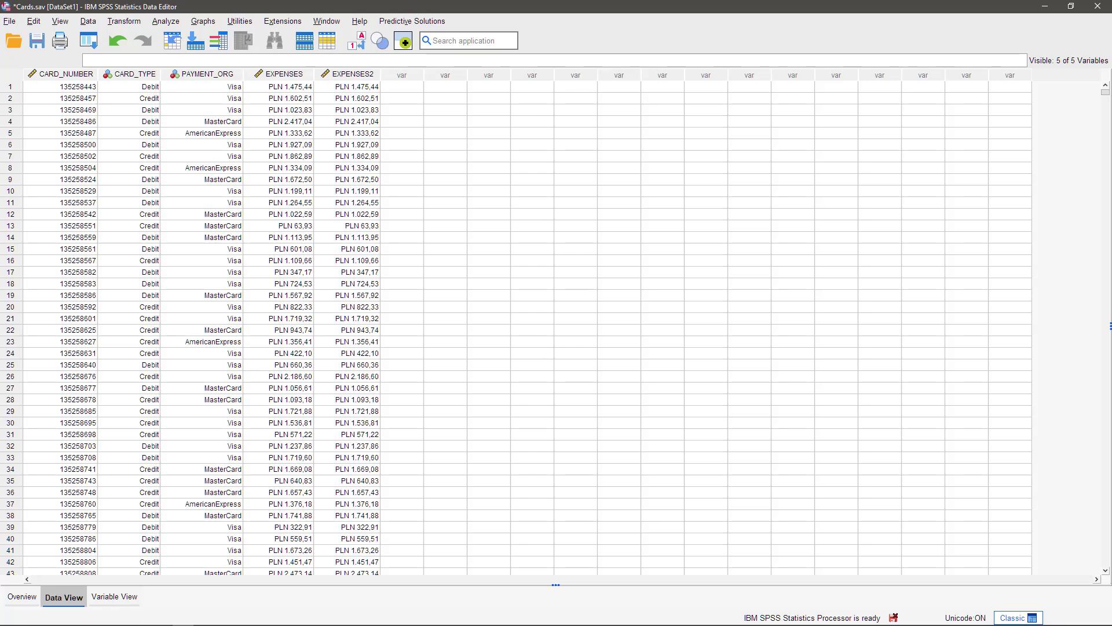
Start a Marimekko graph with CARD_TYPE on the X axis and PAYMENT_ORG as the color variable
left_click(422, 23)
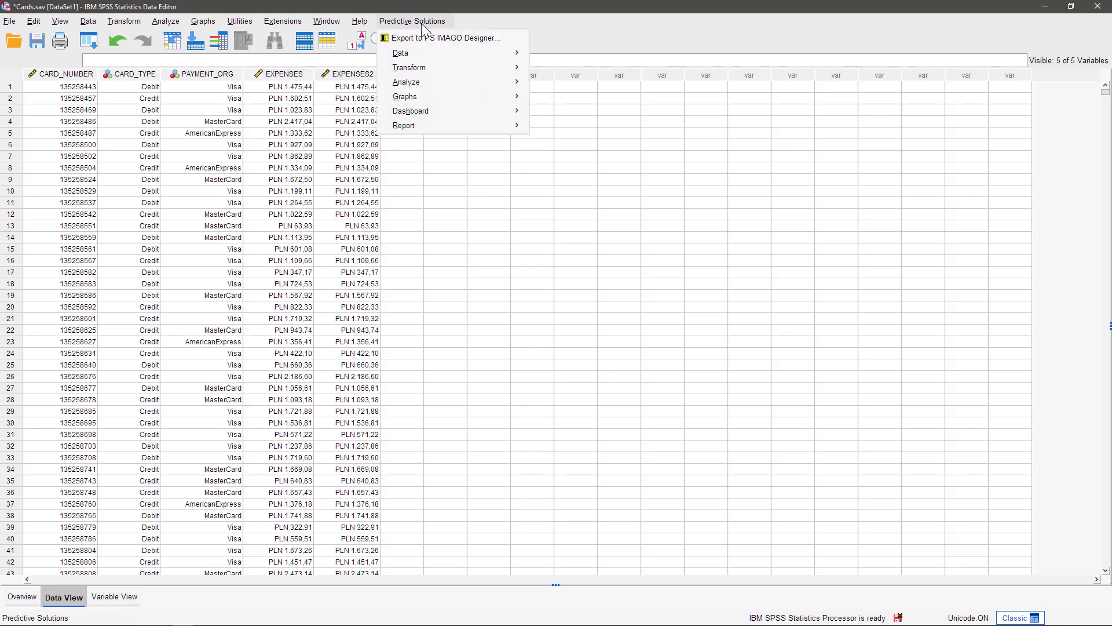
mouse_move(441, 97)
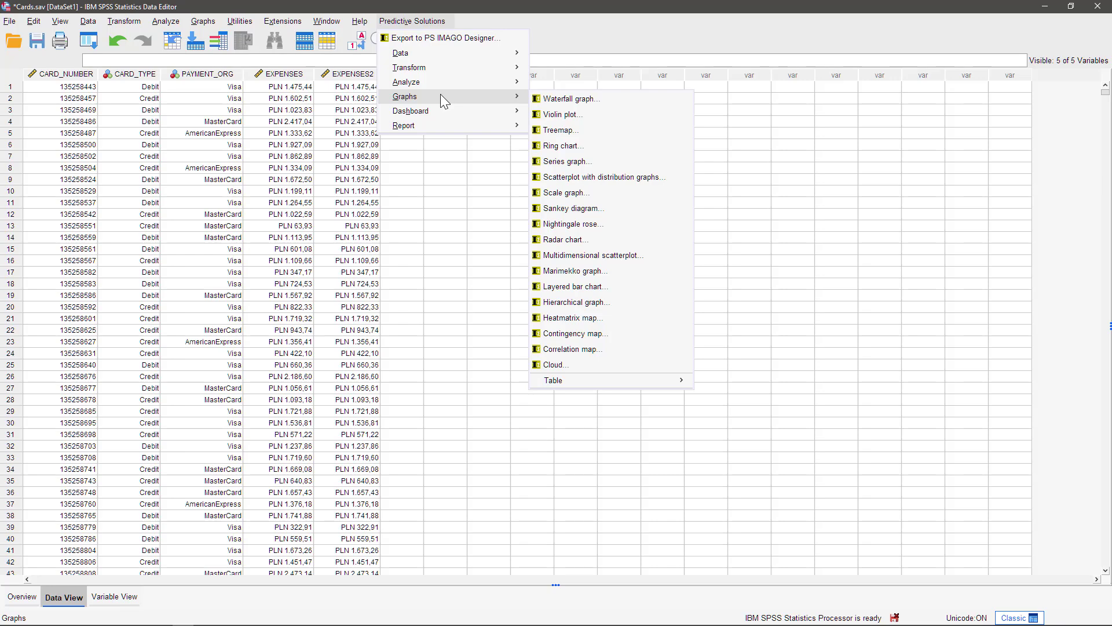
left_click(602, 272)
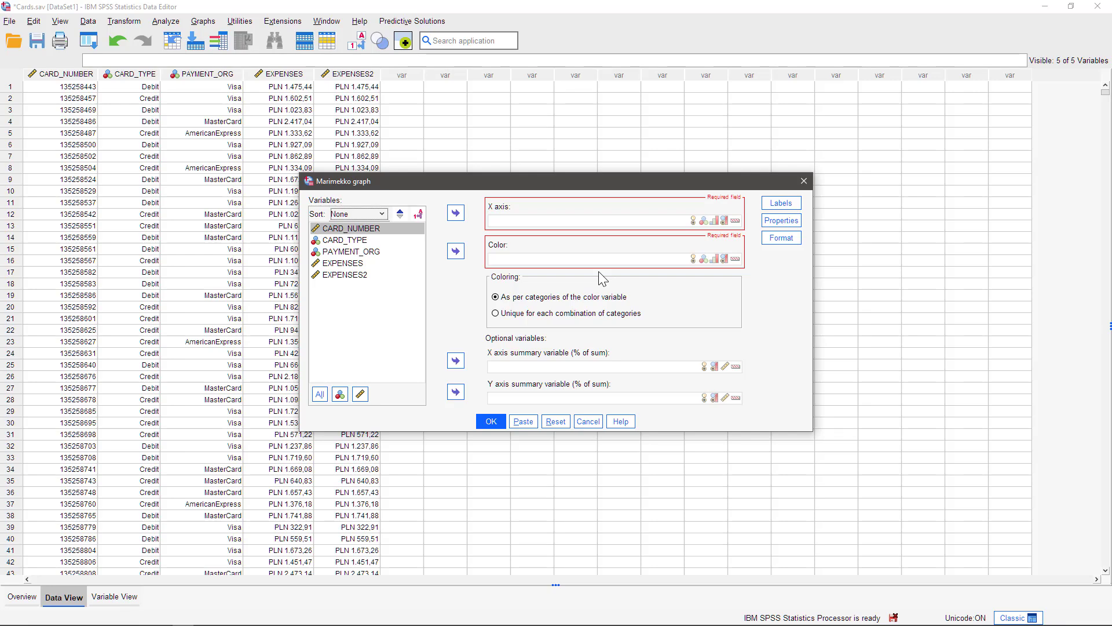
left_click(368, 240)
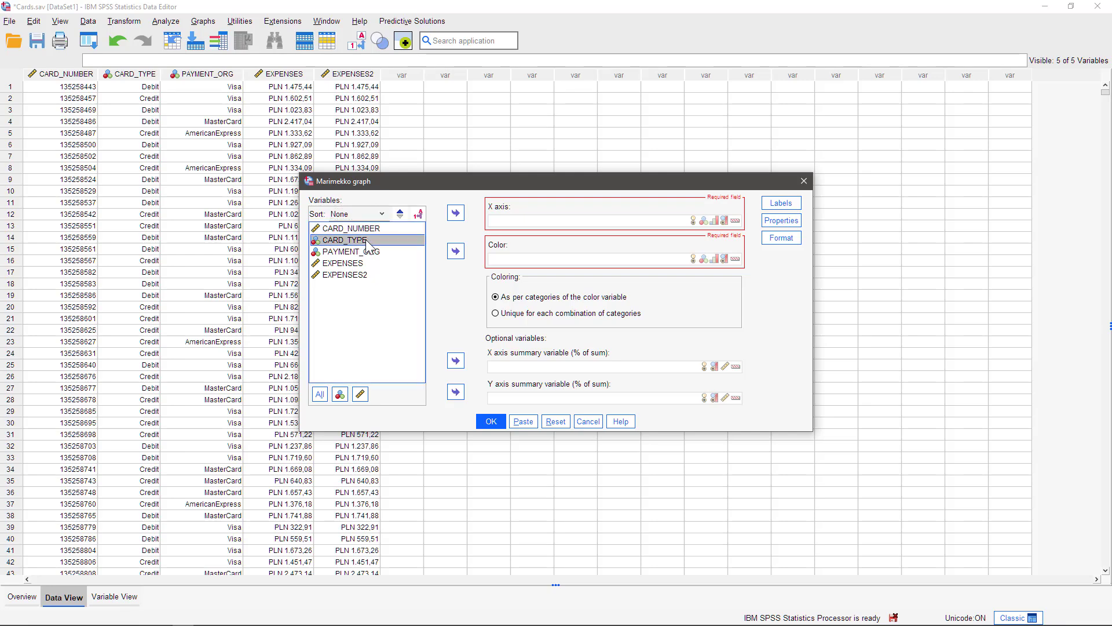
left_click(456, 213)
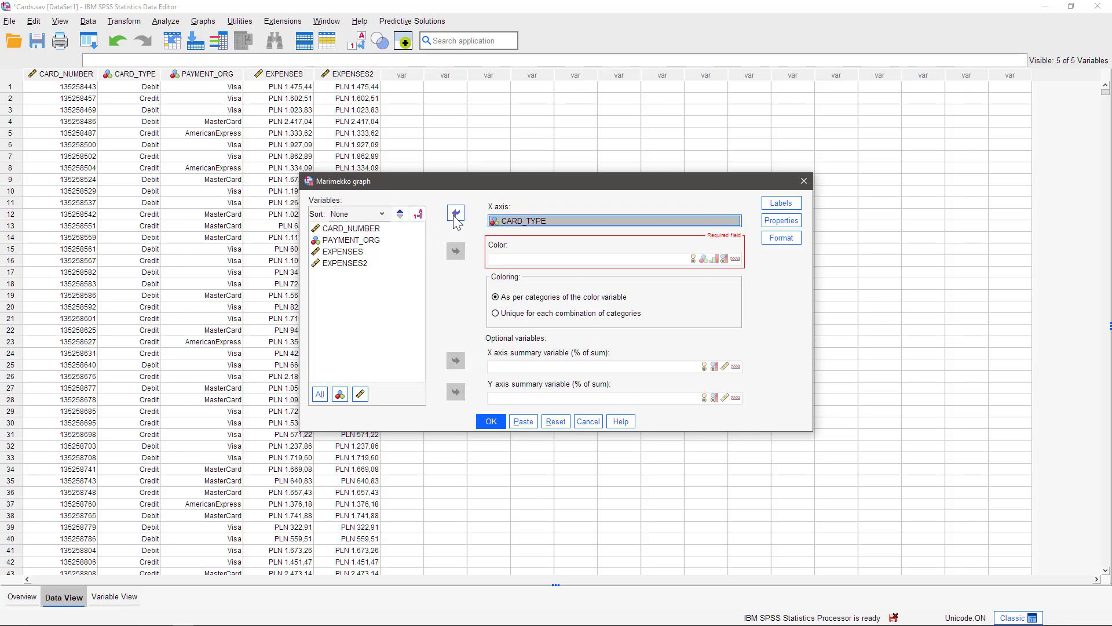
left_click(376, 242)
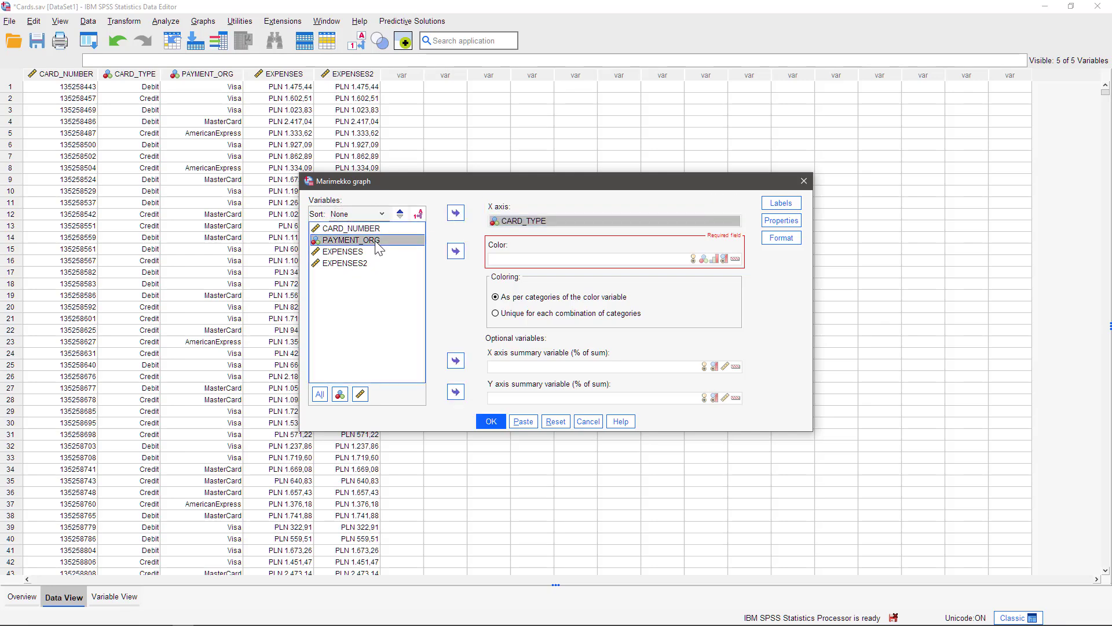
left_click(456, 252)
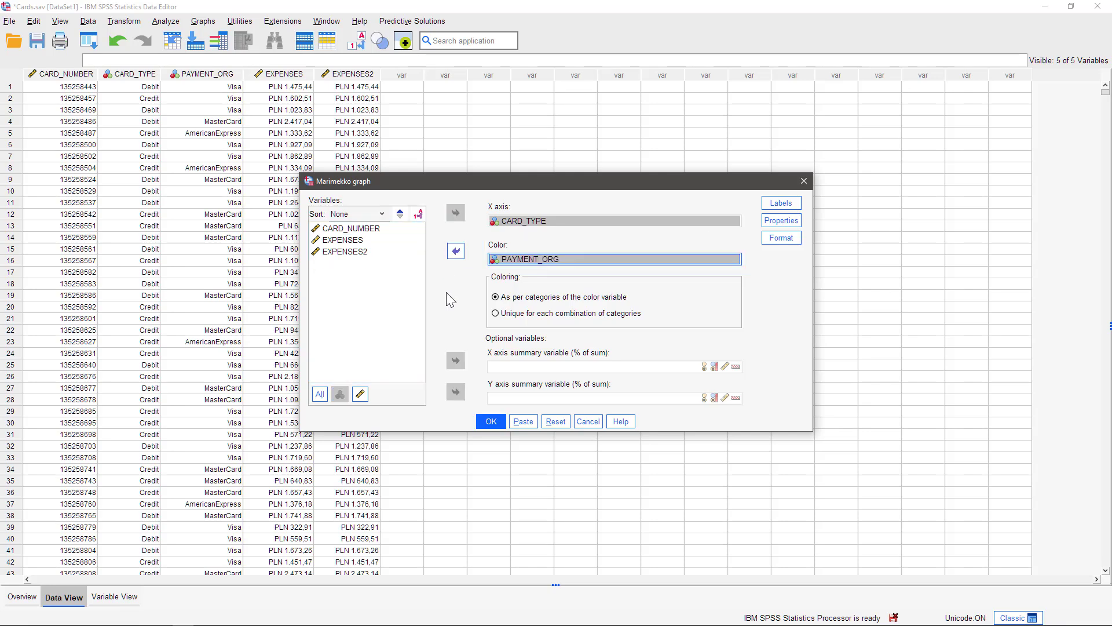
Enable graph labels for the X axis variable categories, the color variable categories and Column N %
left_click(780, 203)
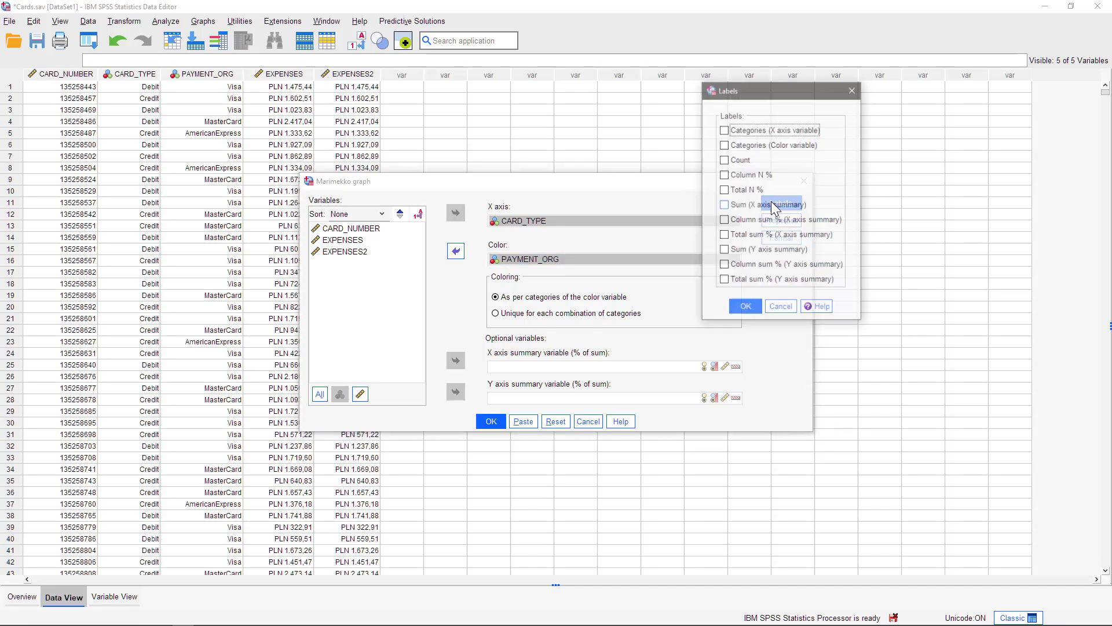
left_click(771, 132)
left_click(770, 146)
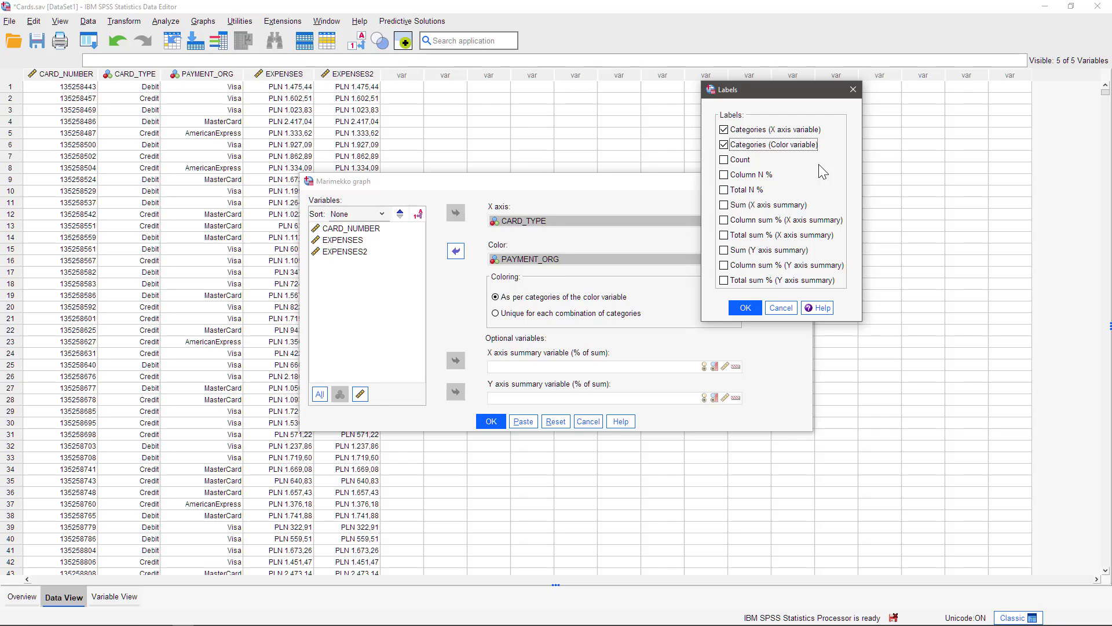
left_click(753, 174)
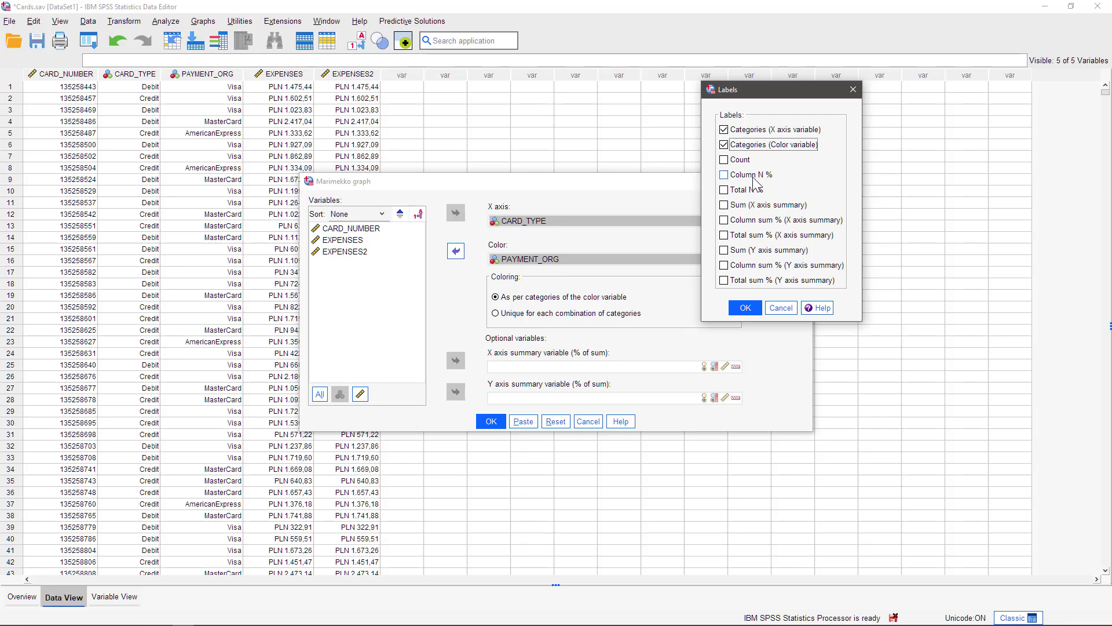
left_click(751, 309)
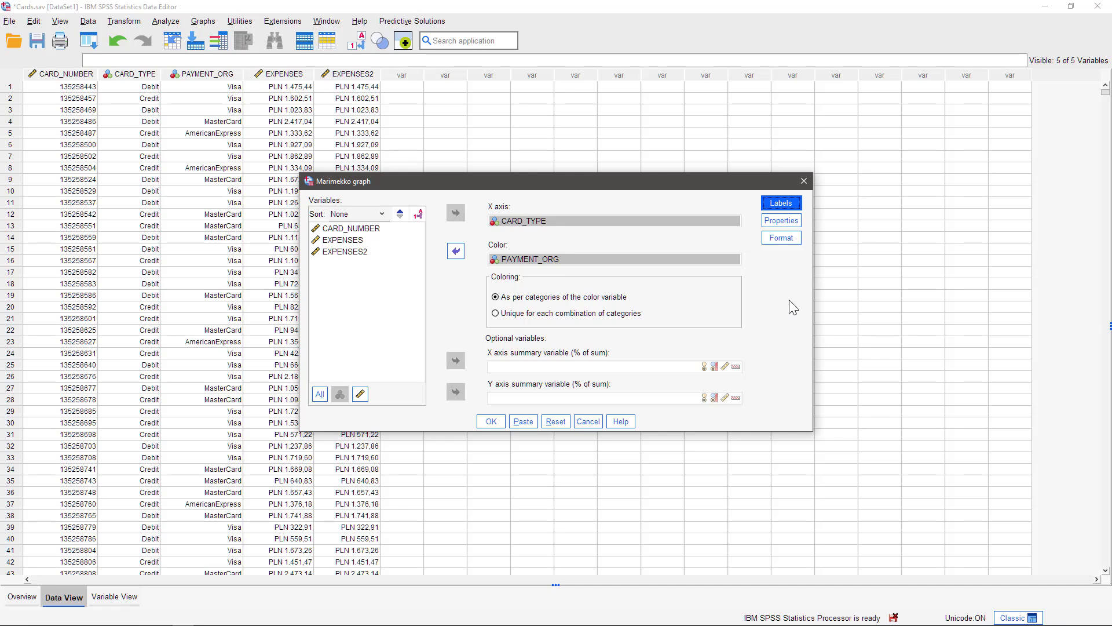
Turn off the legend, choose the Summer style, show only axis titles on both axes, and generate the graph
left_click(782, 220)
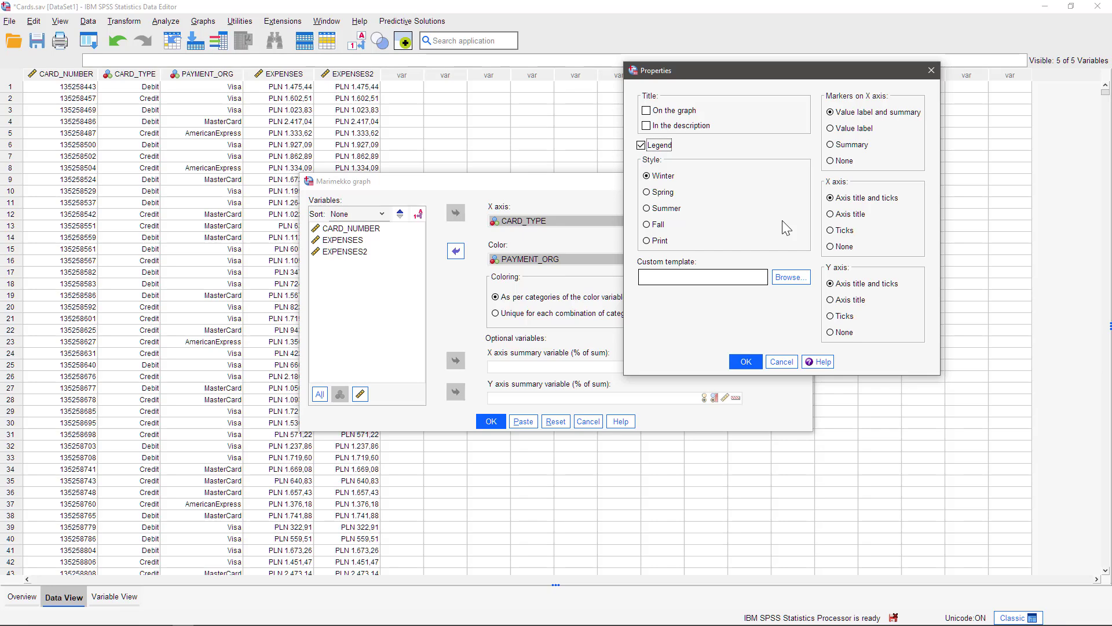
left_click(666, 145)
left_click(671, 210)
left_click(836, 214)
left_click(847, 300)
left_click(753, 362)
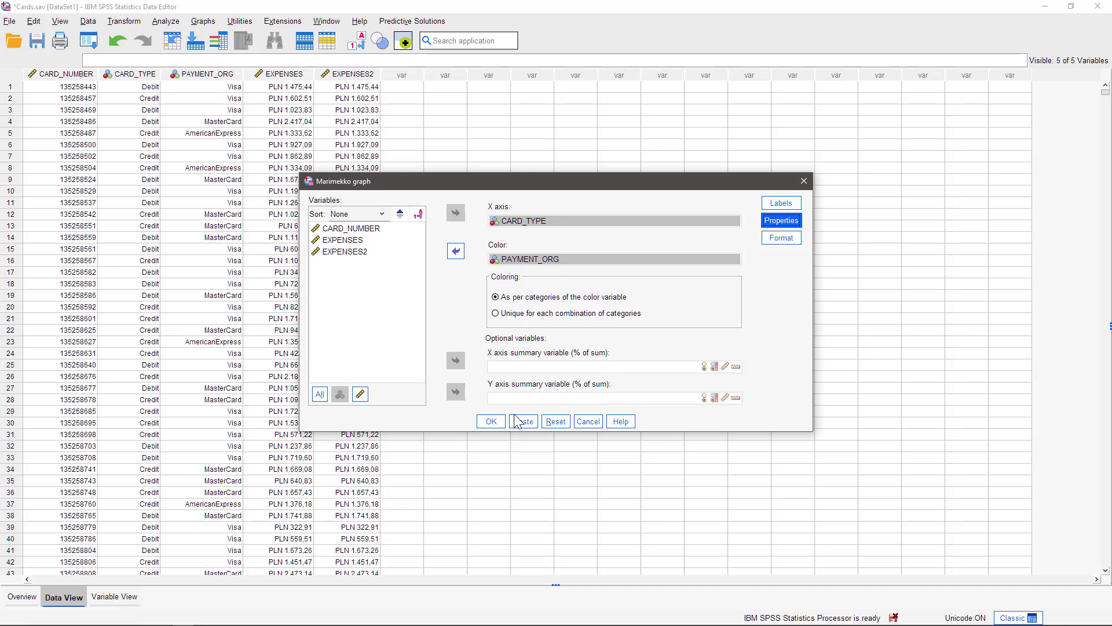
left_click(491, 423)
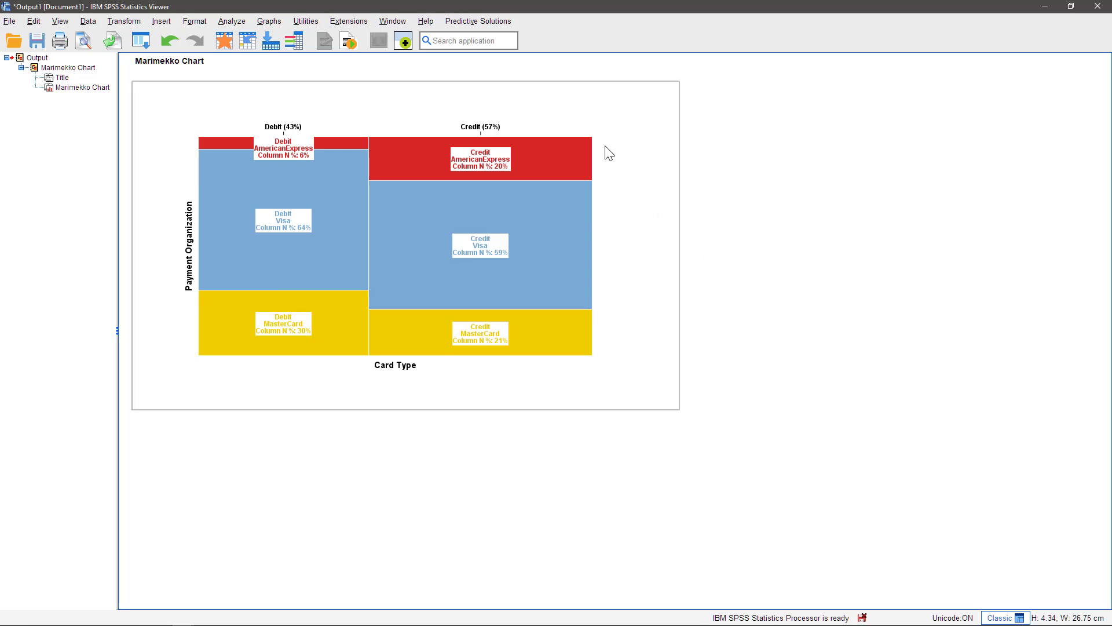
Reopen the Marimekko graph setup and assign EXPENSES as the X axis summary variable and EXPENSES2 as the Y axis summary variable
left_click(496, 22)
mouse_move(505, 112)
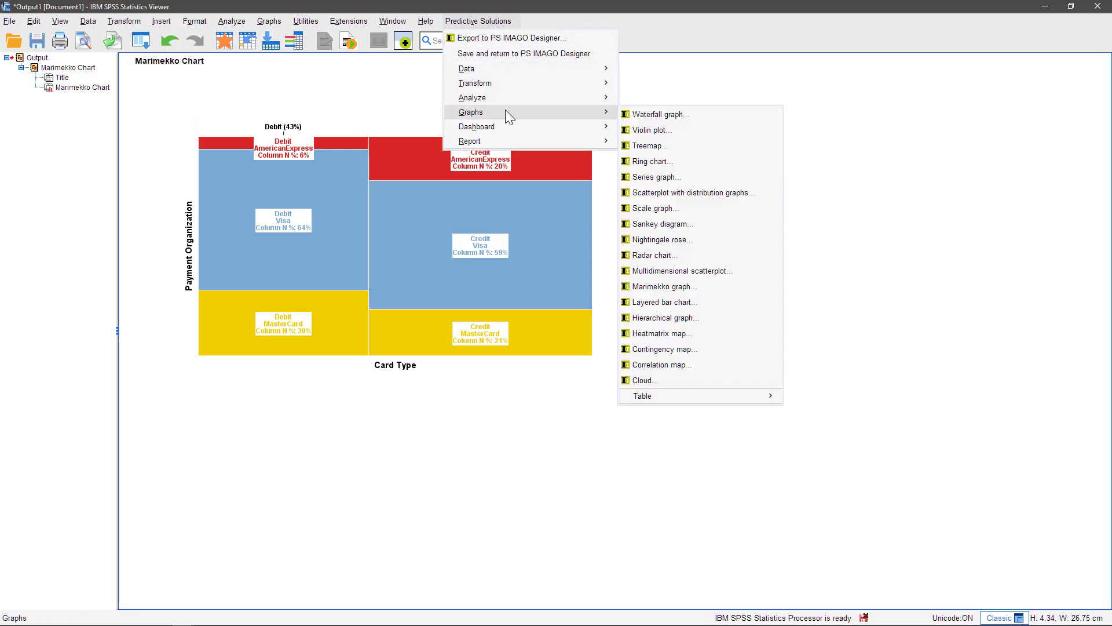
left_click(686, 286)
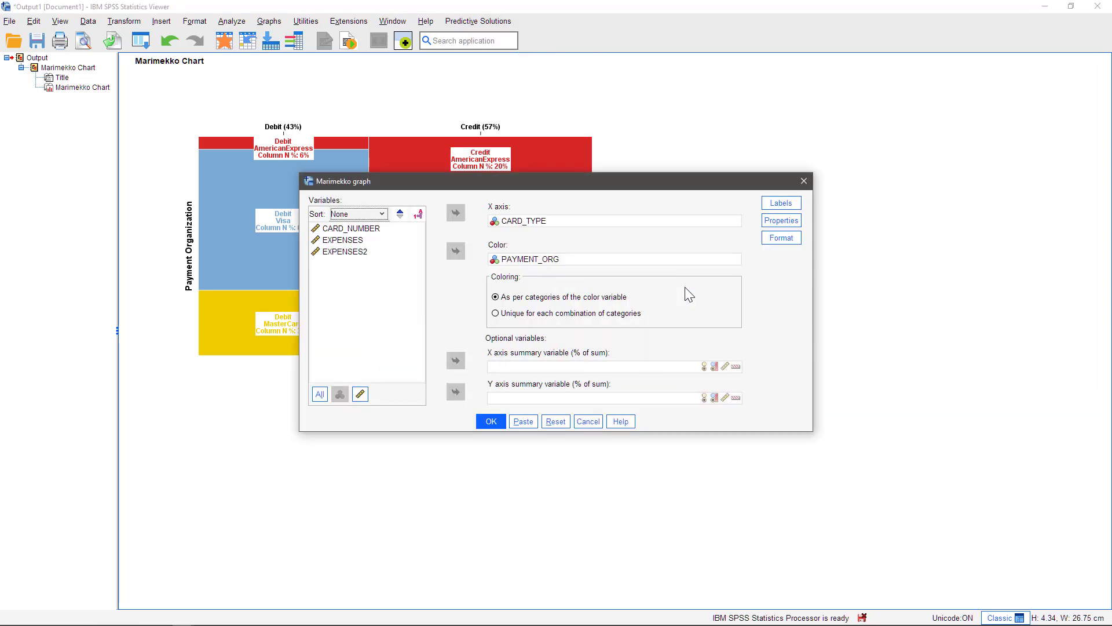
left_click(342, 242)
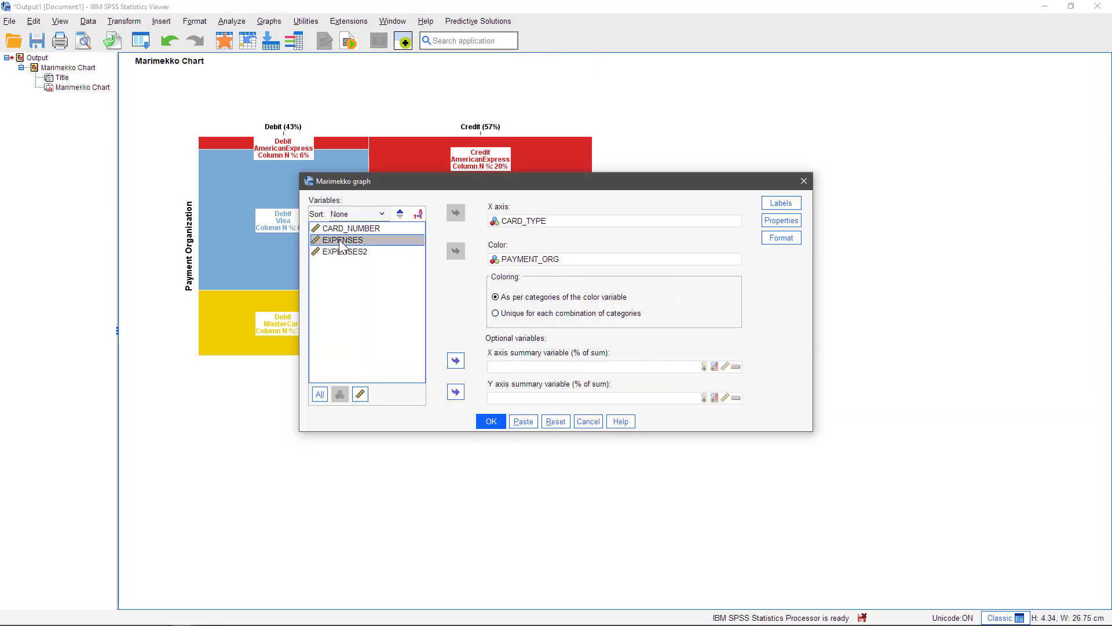
left_click(456, 360)
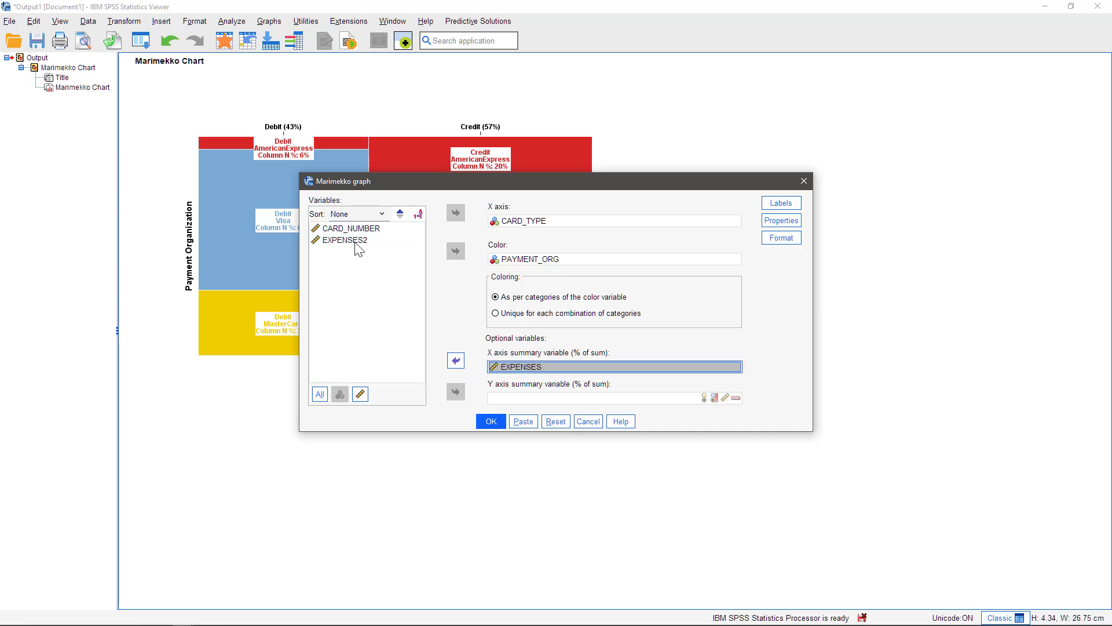
left_click(354, 241)
left_click(456, 392)
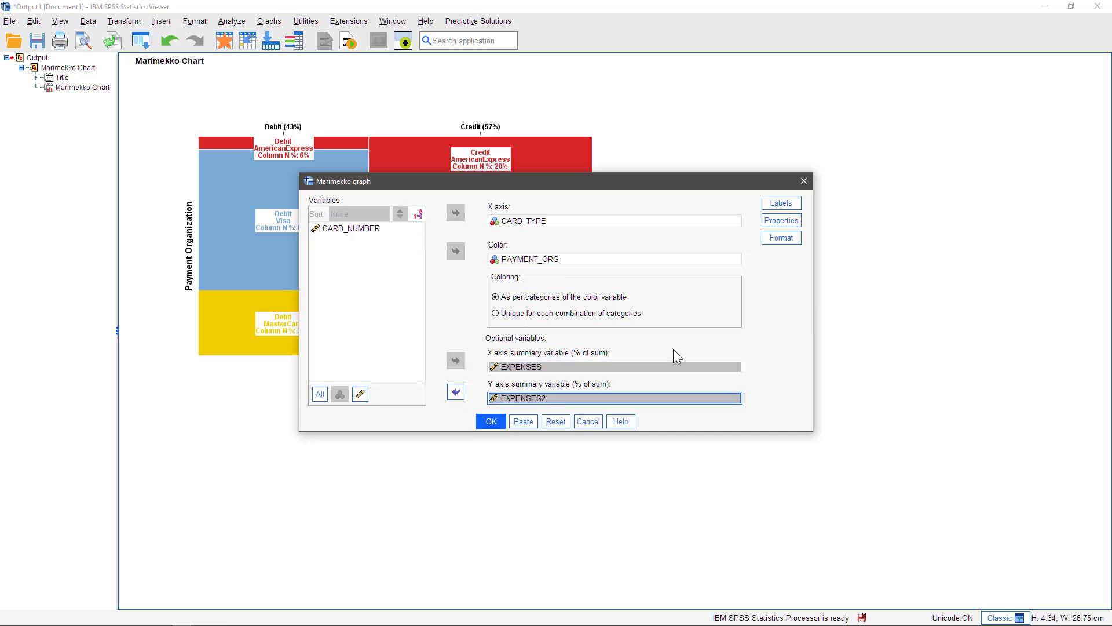
Replace the Column N % label with Column sum % and Total sum % for the X axis summary, and generate the graph
left_click(783, 203)
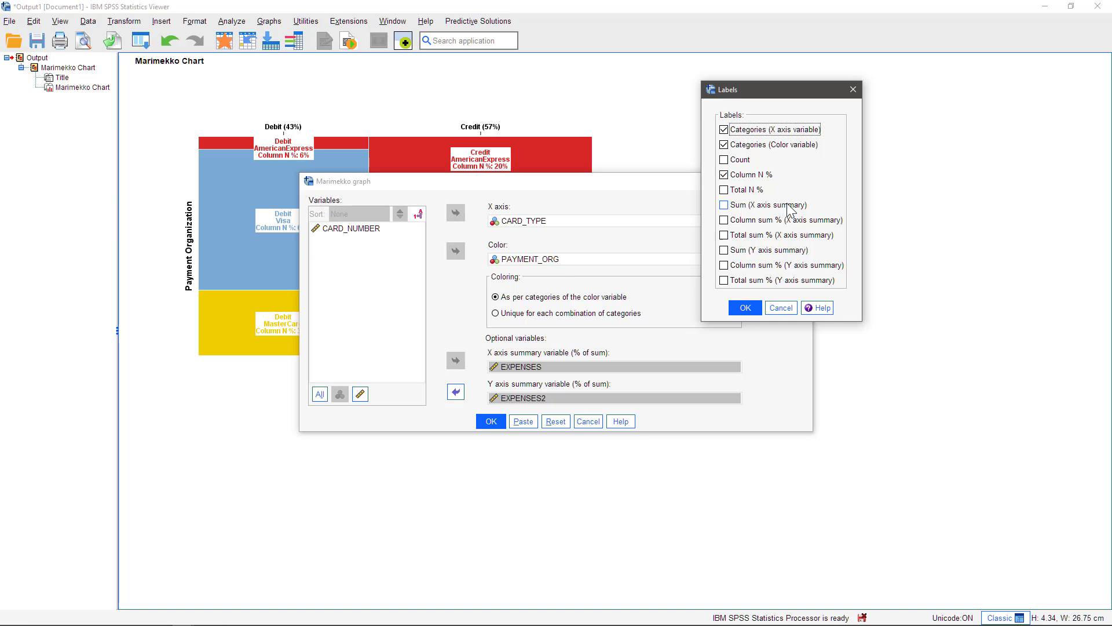
left_click(733, 174)
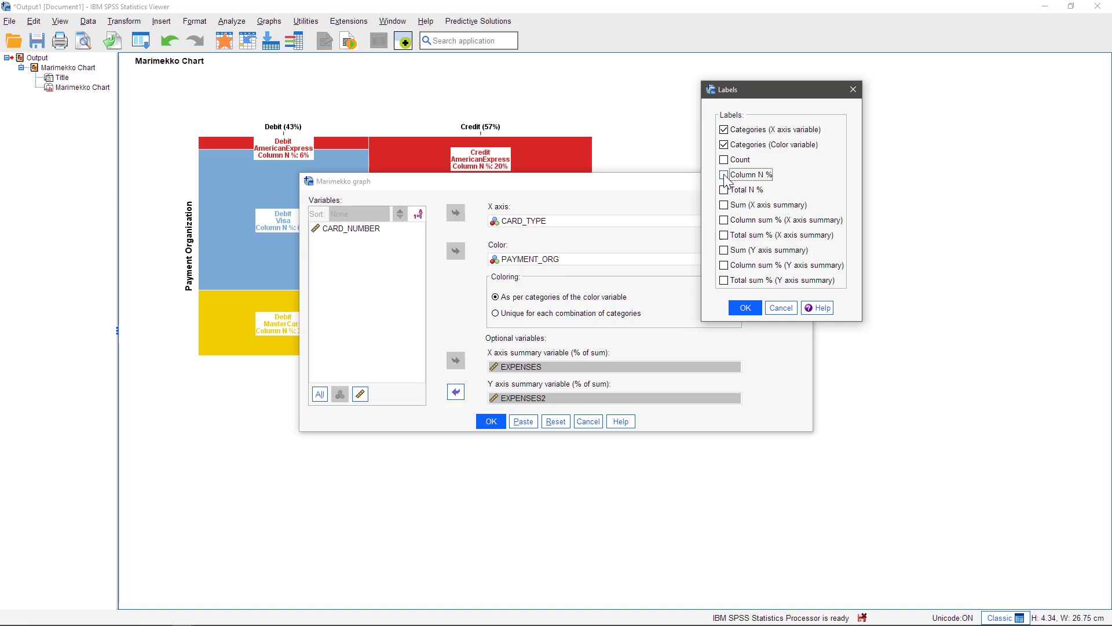
left_click(829, 221)
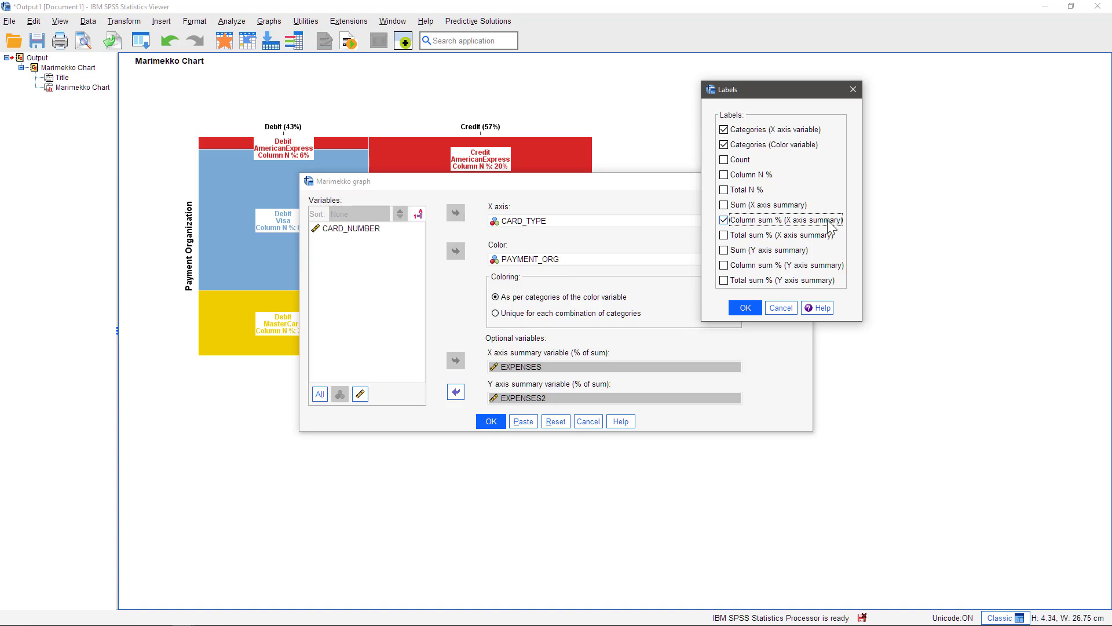
left_click(808, 235)
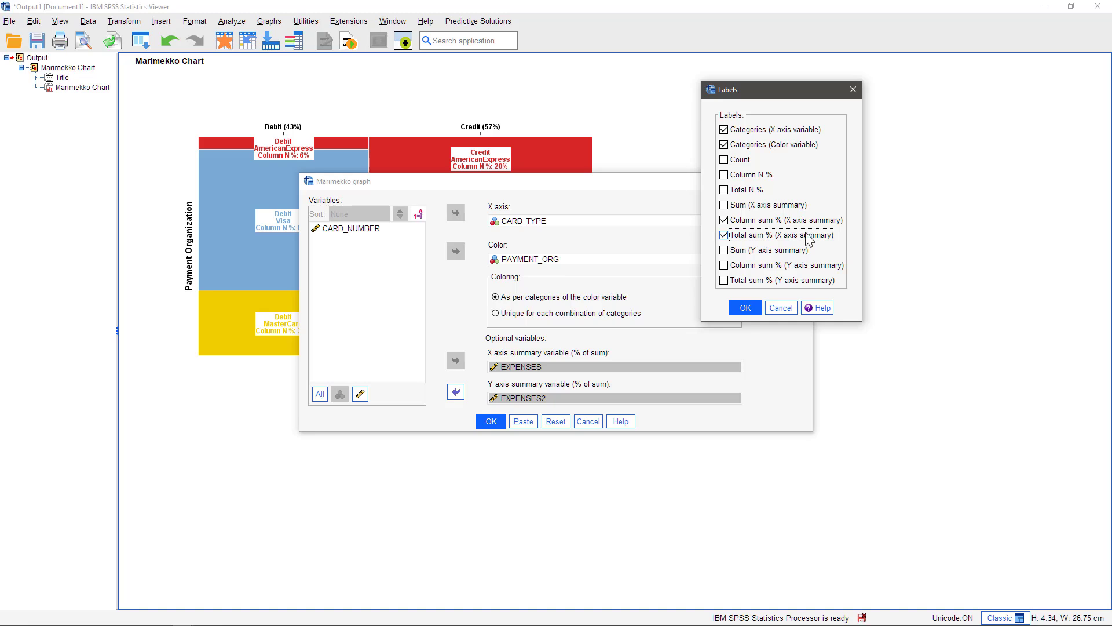
left_click(751, 308)
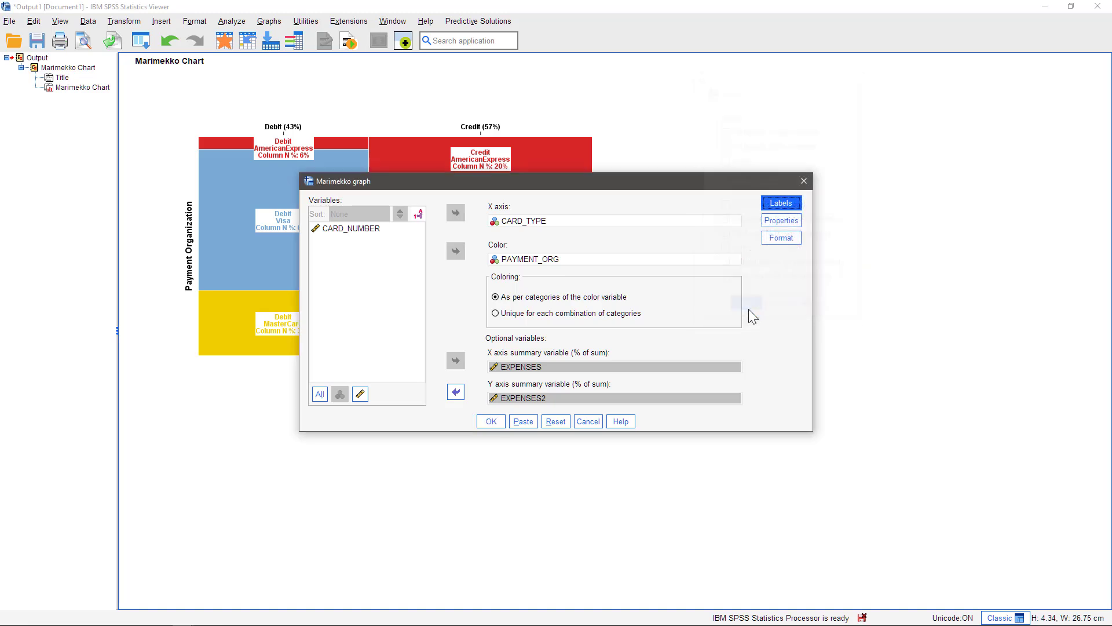
left_click(491, 422)
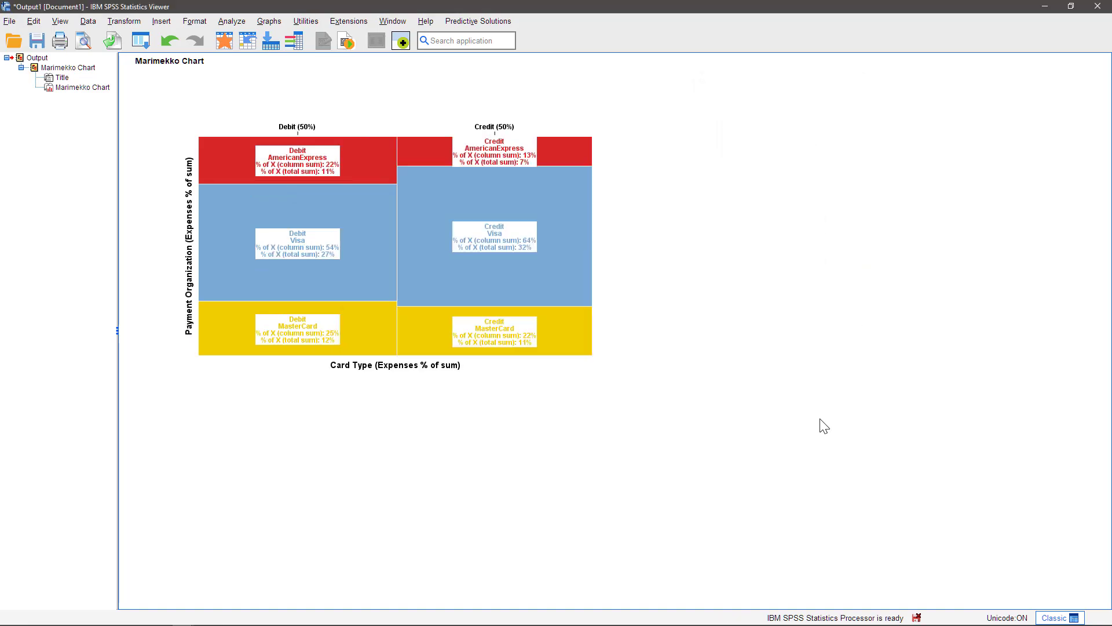